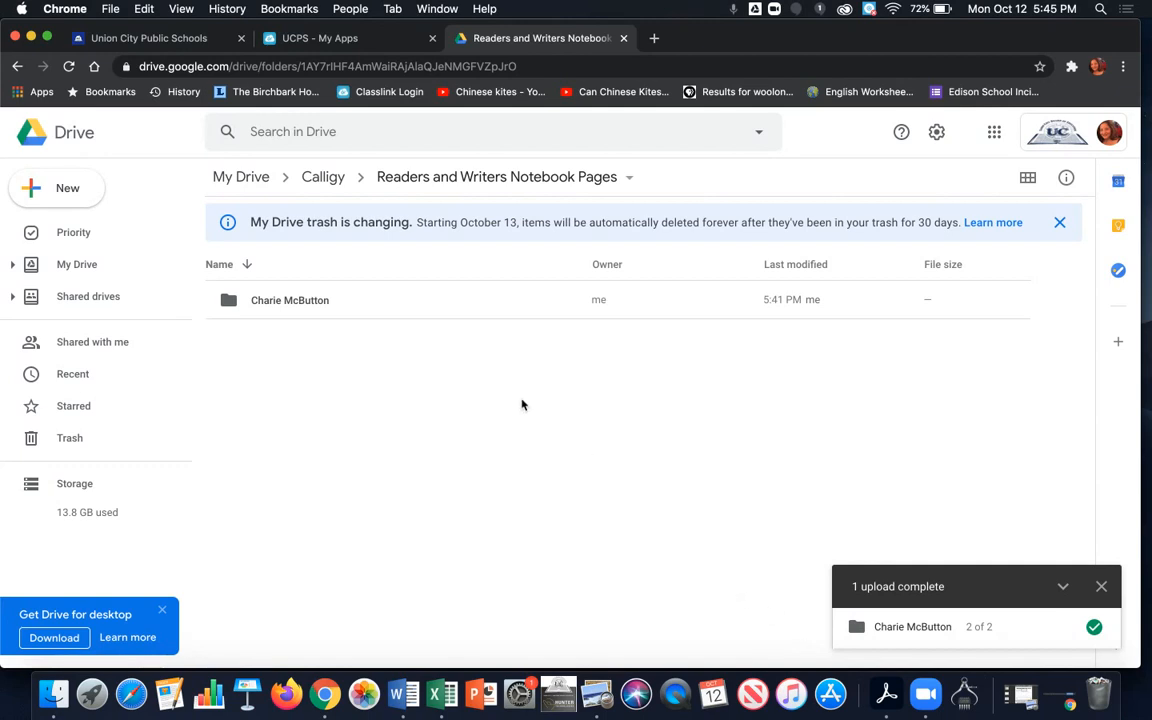
double_click(311, 303)
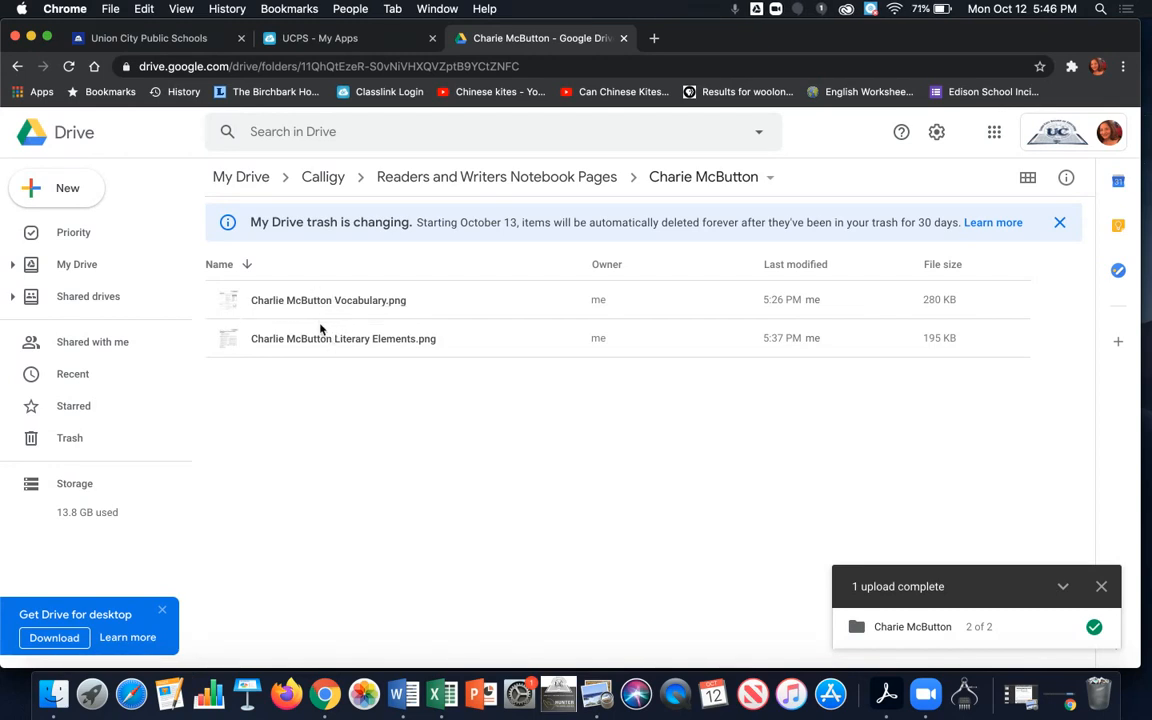
left_click(306, 44)
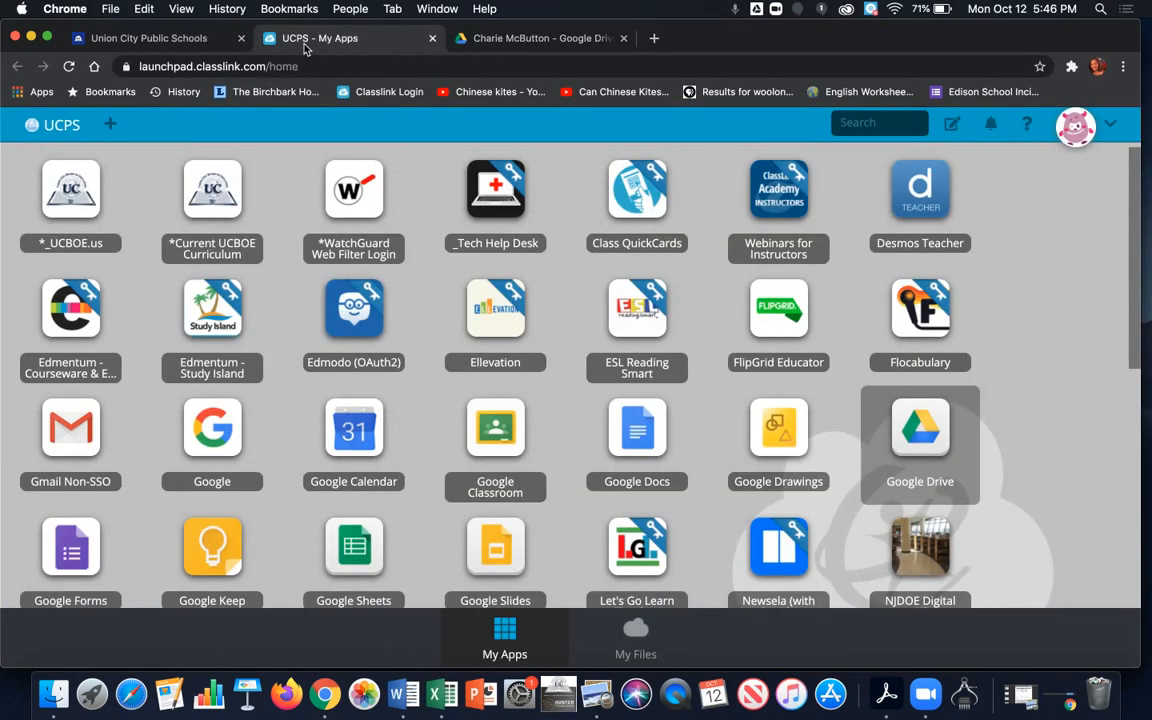
scroll(488, 225, "down", 8)
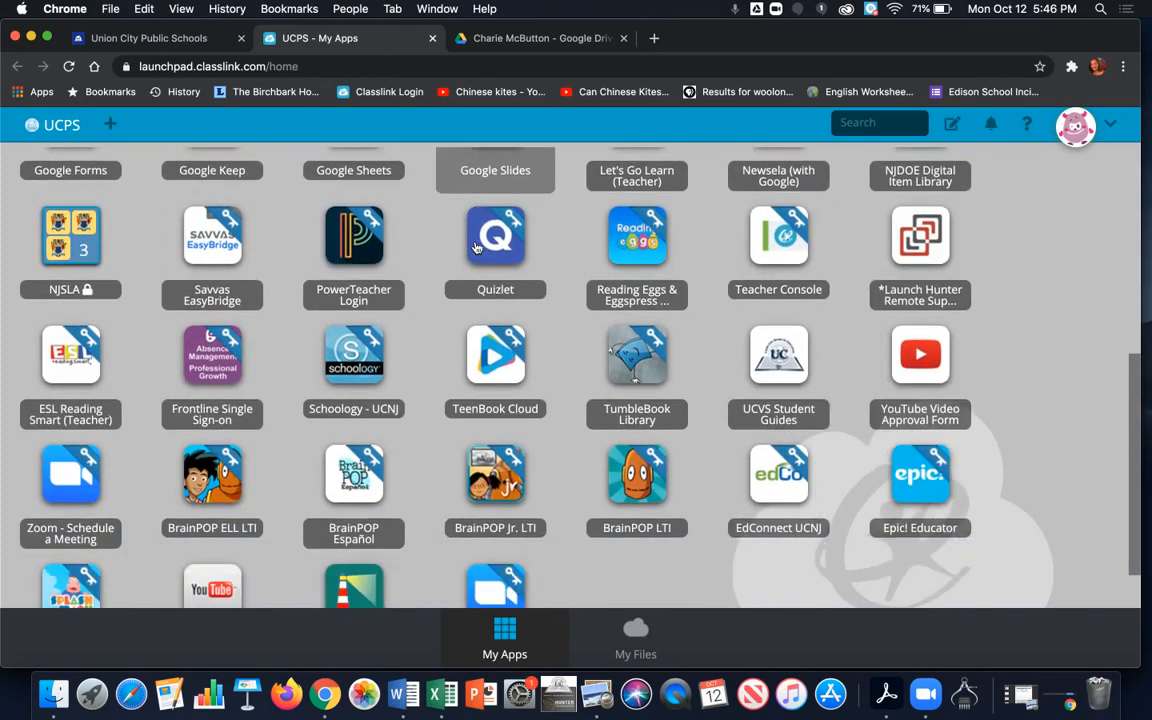
left_click(352, 340)
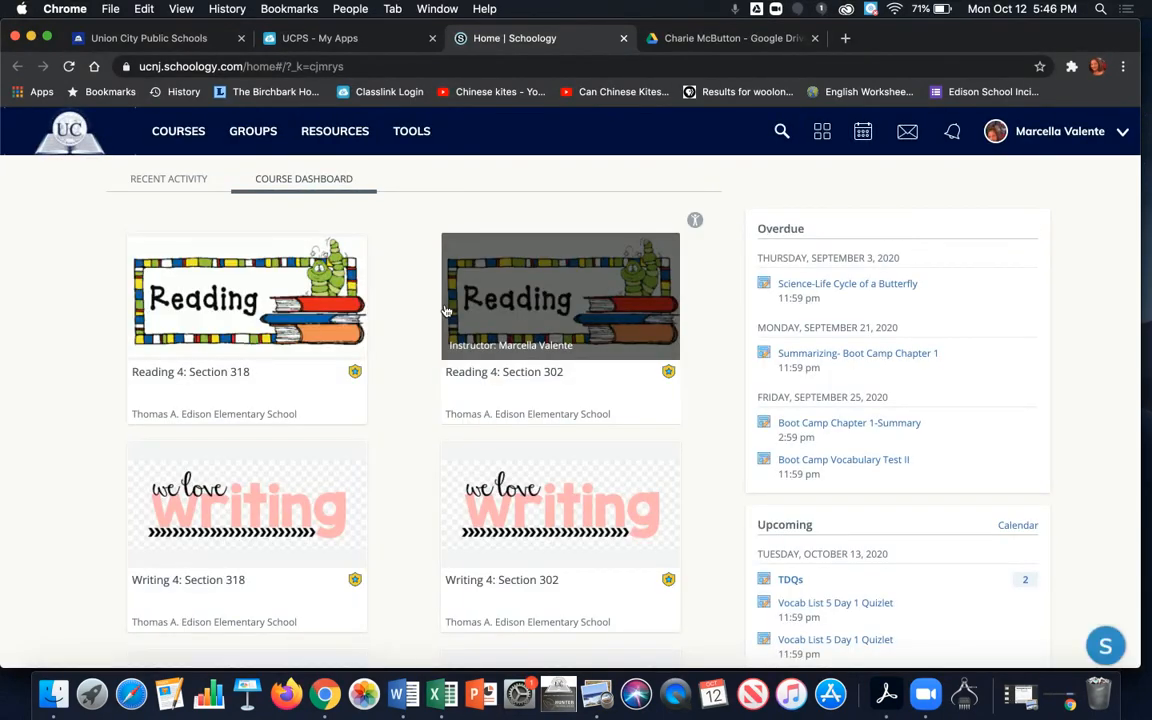
Open the Homeroom mc: Section 302 course from the course dashboard
scroll(447, 311, "down", 15)
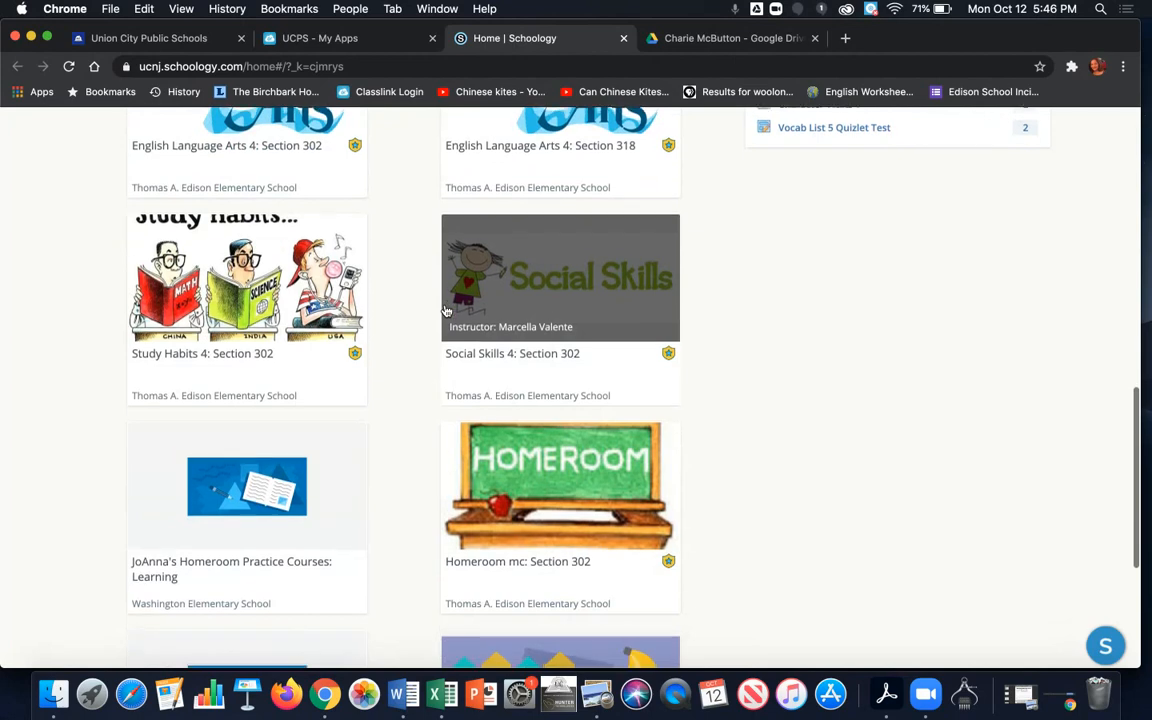
scroll(447, 311, "down", 3)
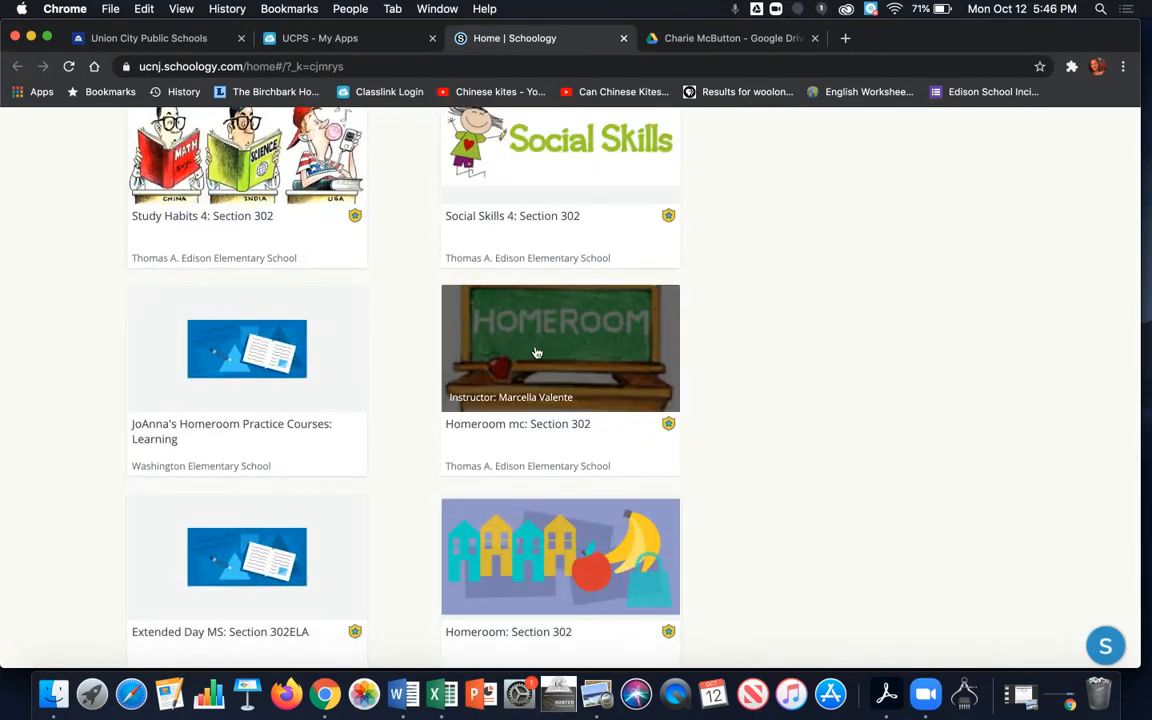
left_click(592, 357)
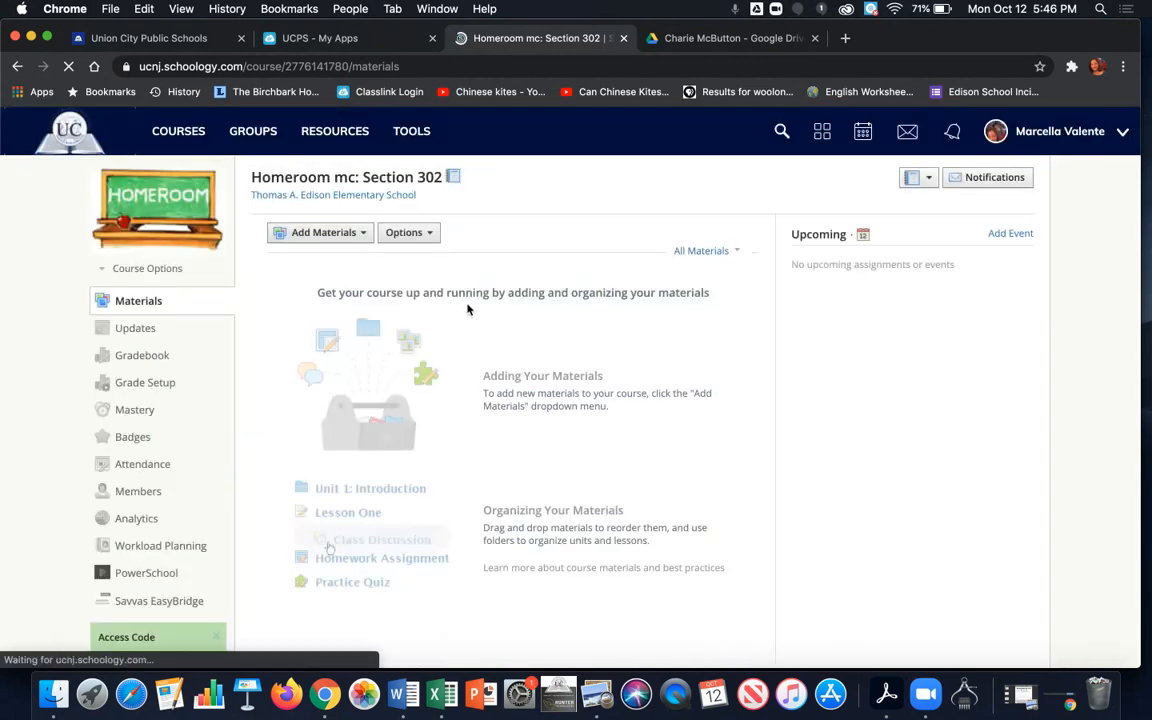
Start a new assignment in the course and name it Charlie McButton Vocabulary Workbook Page
left_click(324, 234)
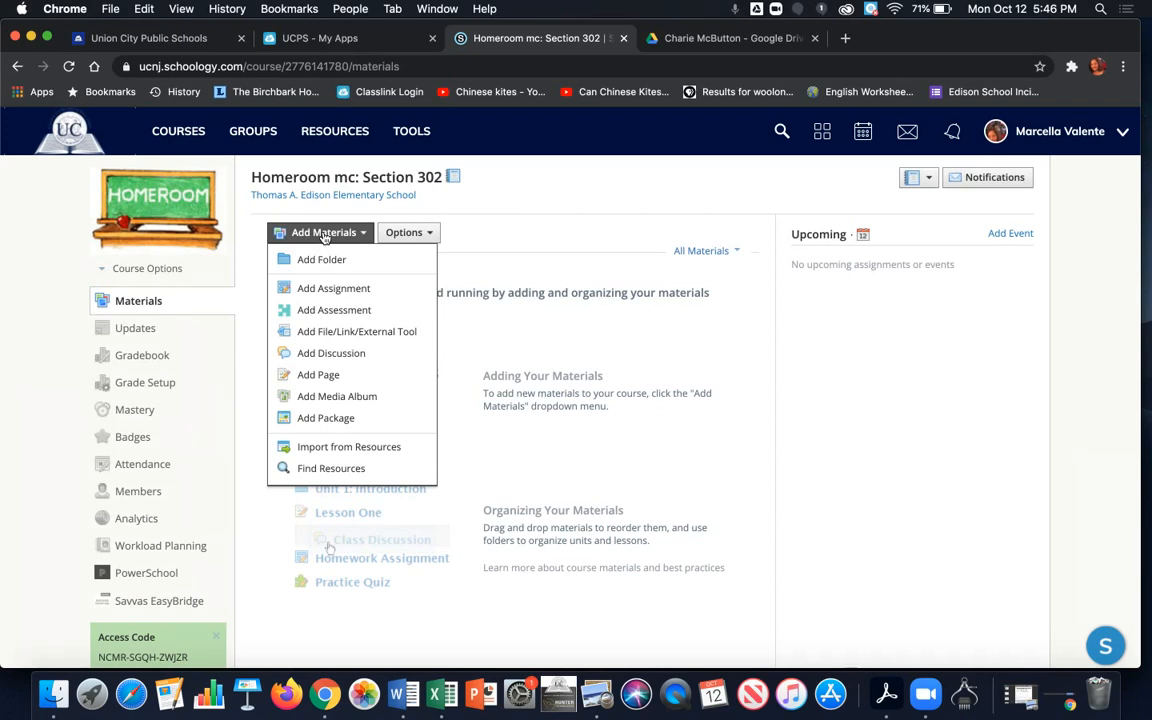
left_click(333, 290)
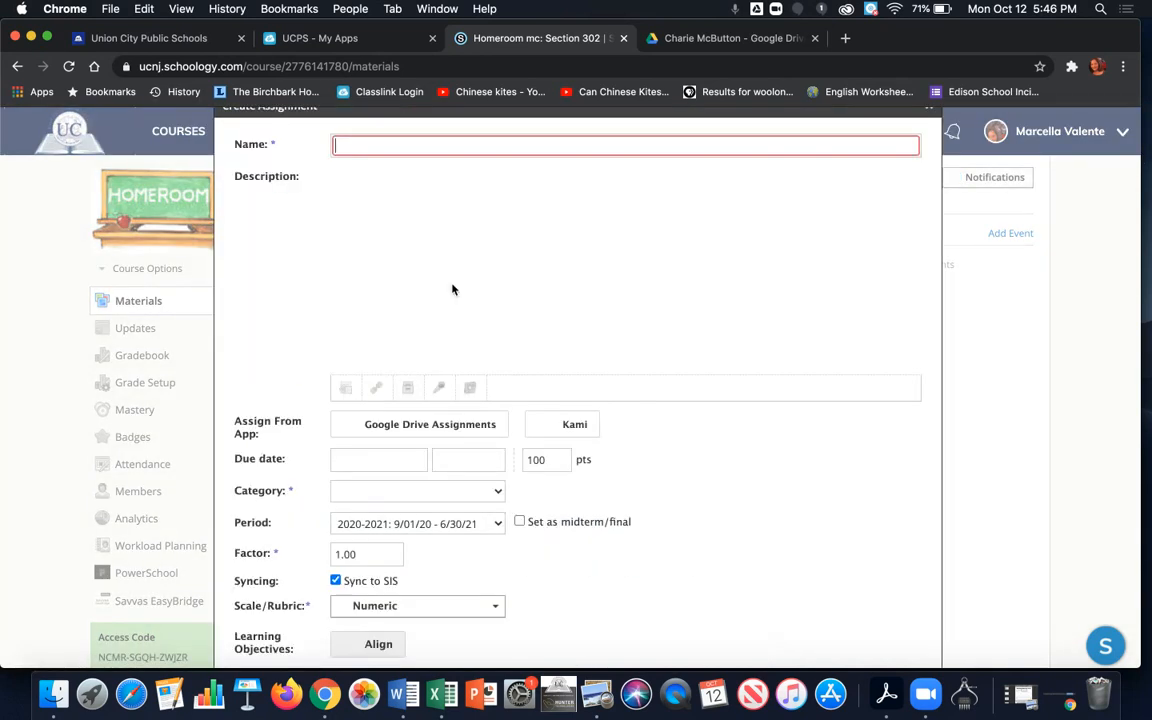
left_click(375, 144)
type("Charlie")
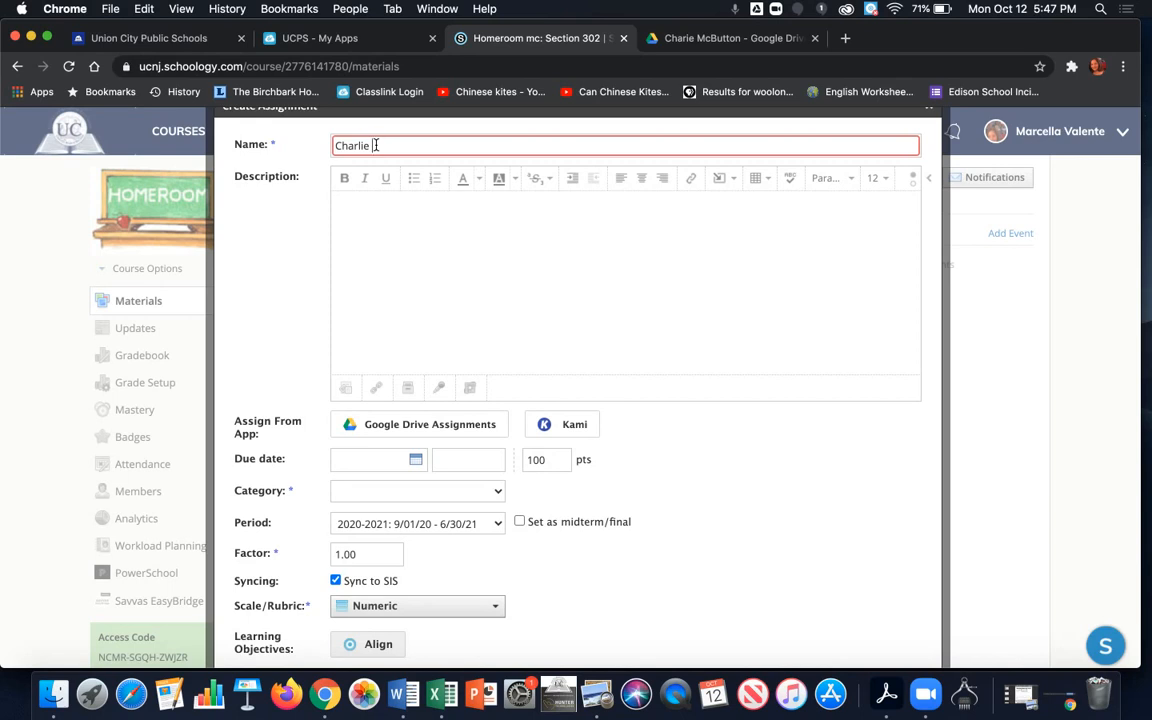
type(" McButton Vocabulary")
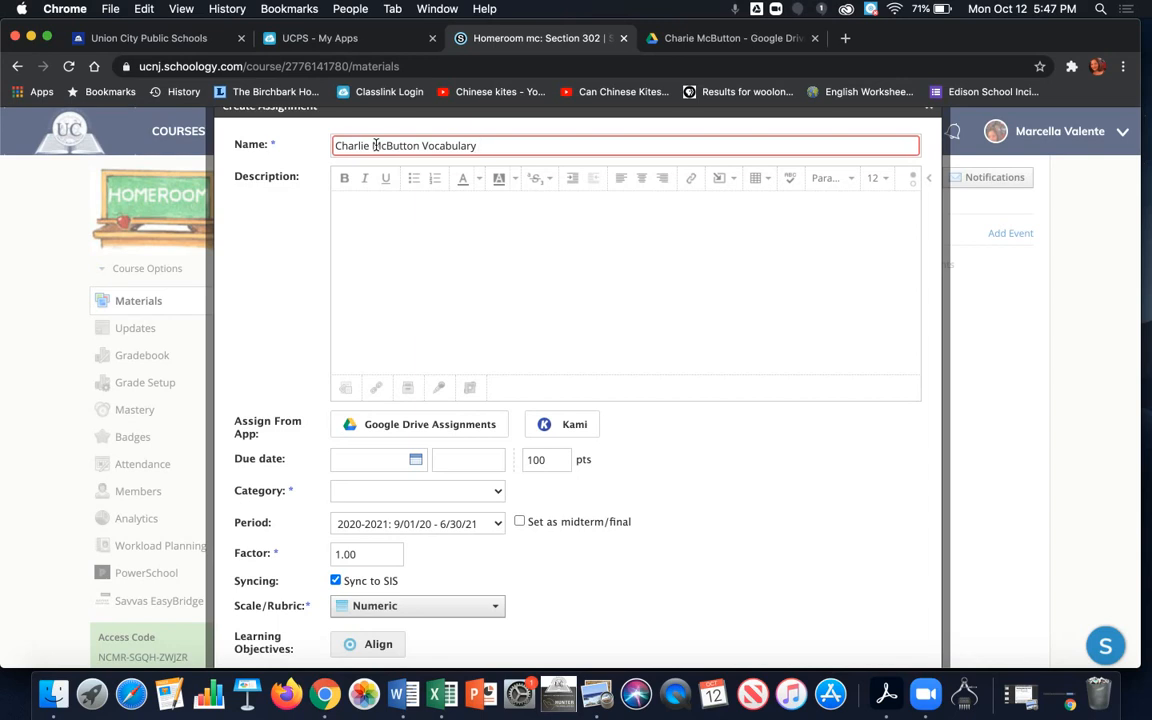
type(" Workbook Page")
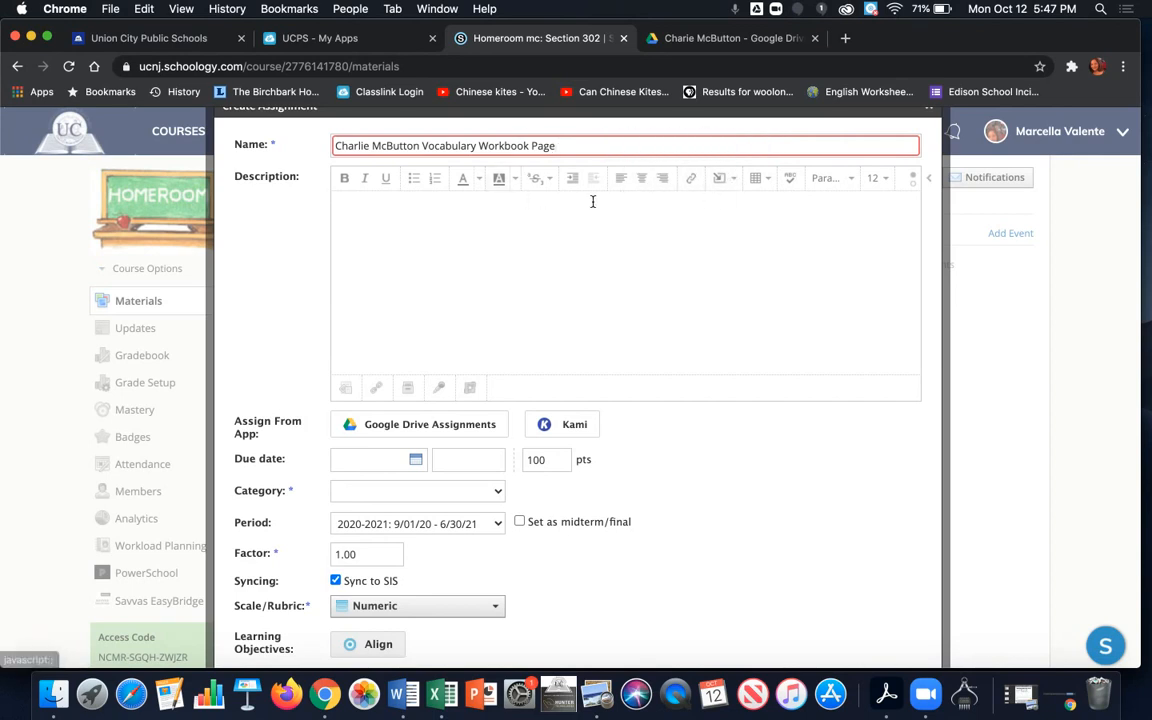
scroll(558, 208, "down", 1)
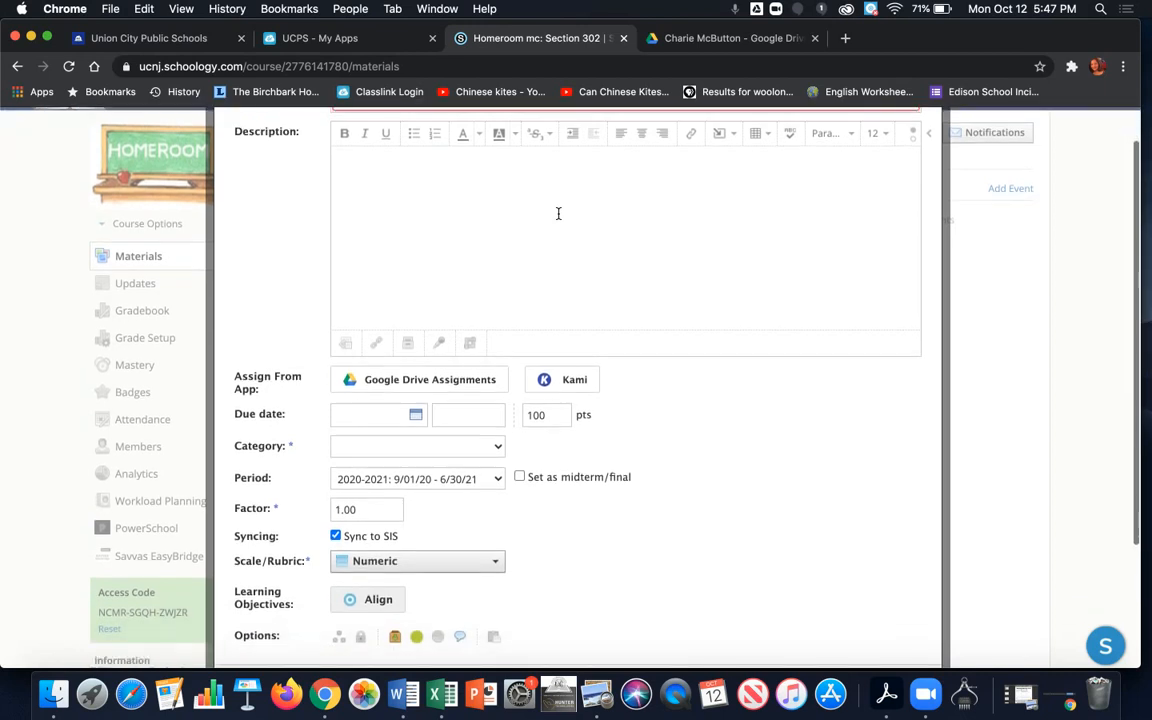
scroll(558, 213, "up", 1)
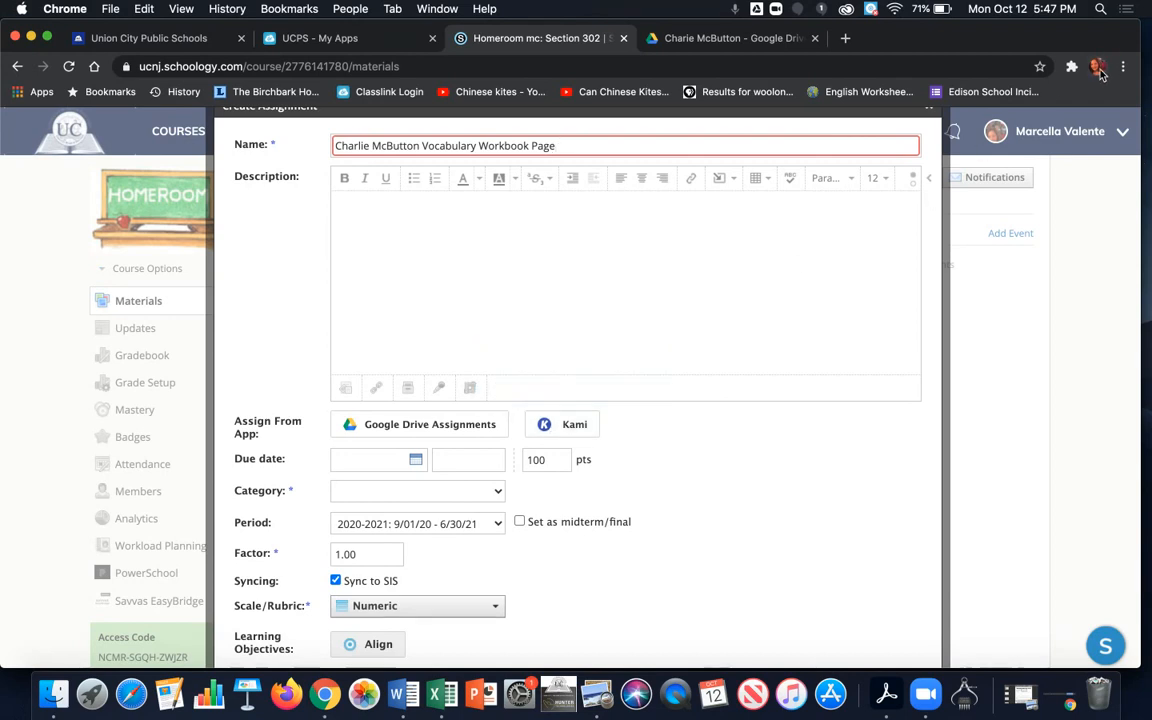
Attach Charlie McButton Vocabulary.png through Kami from the Drive folder Calligy > Readers and Writers Notebook Pages > Charie McButton
left_click(565, 426)
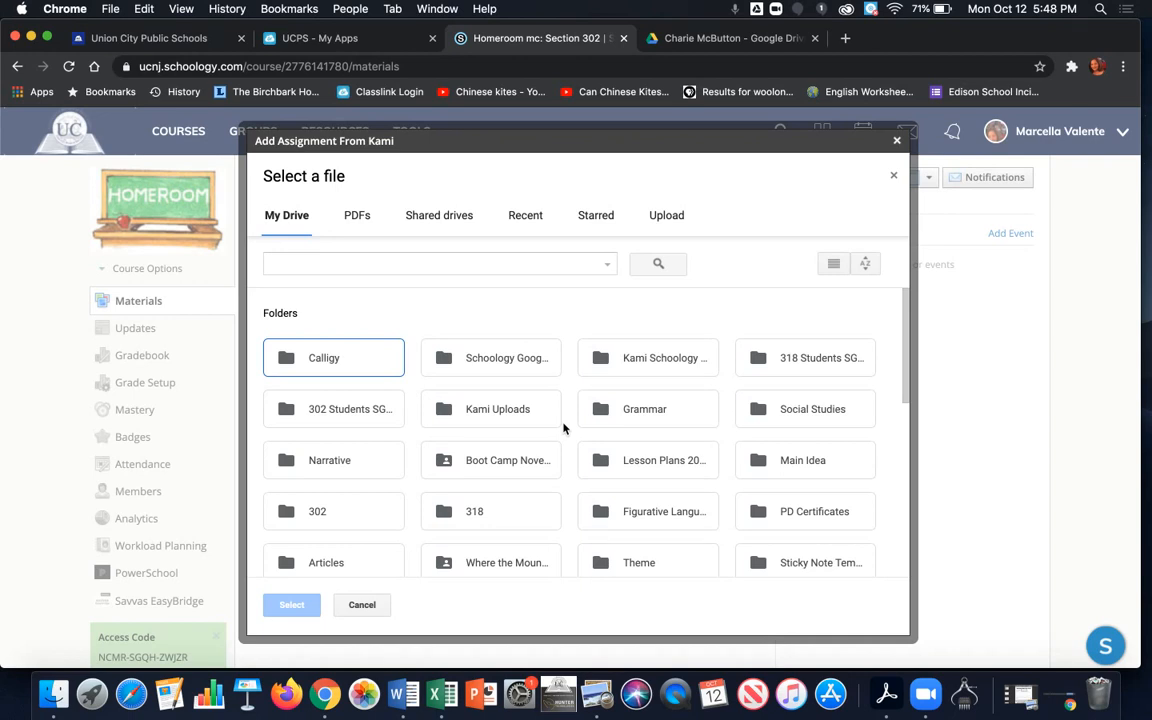
double_click(330, 368)
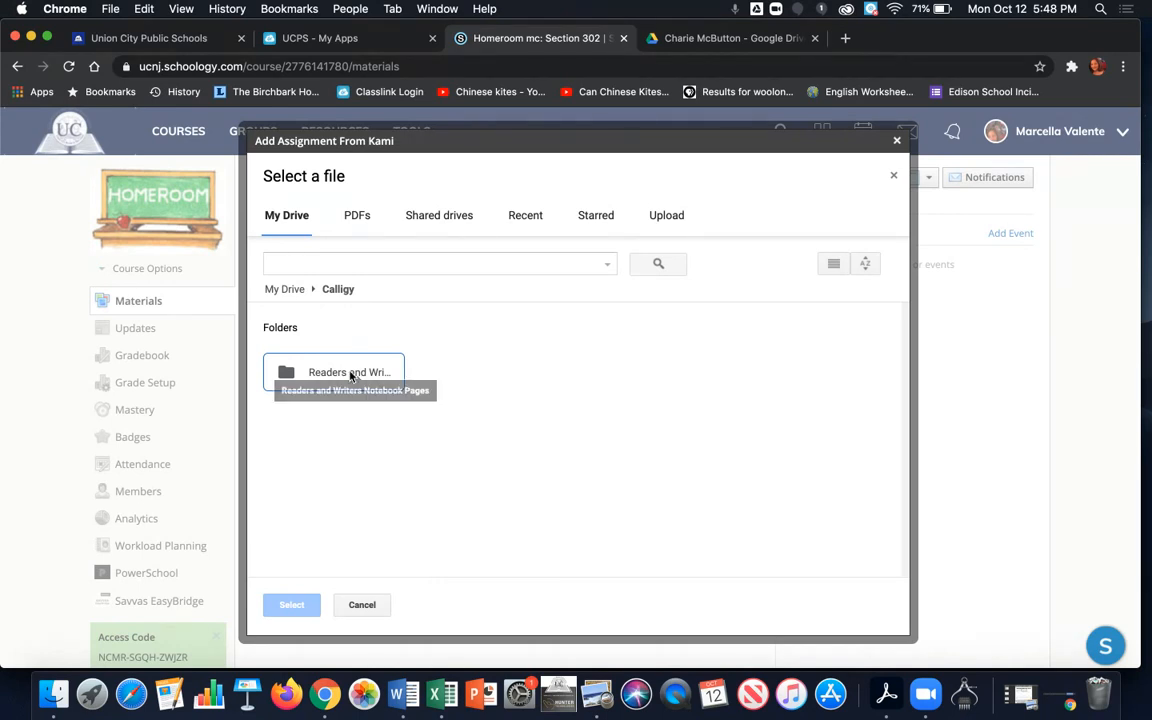
double_click(350, 376)
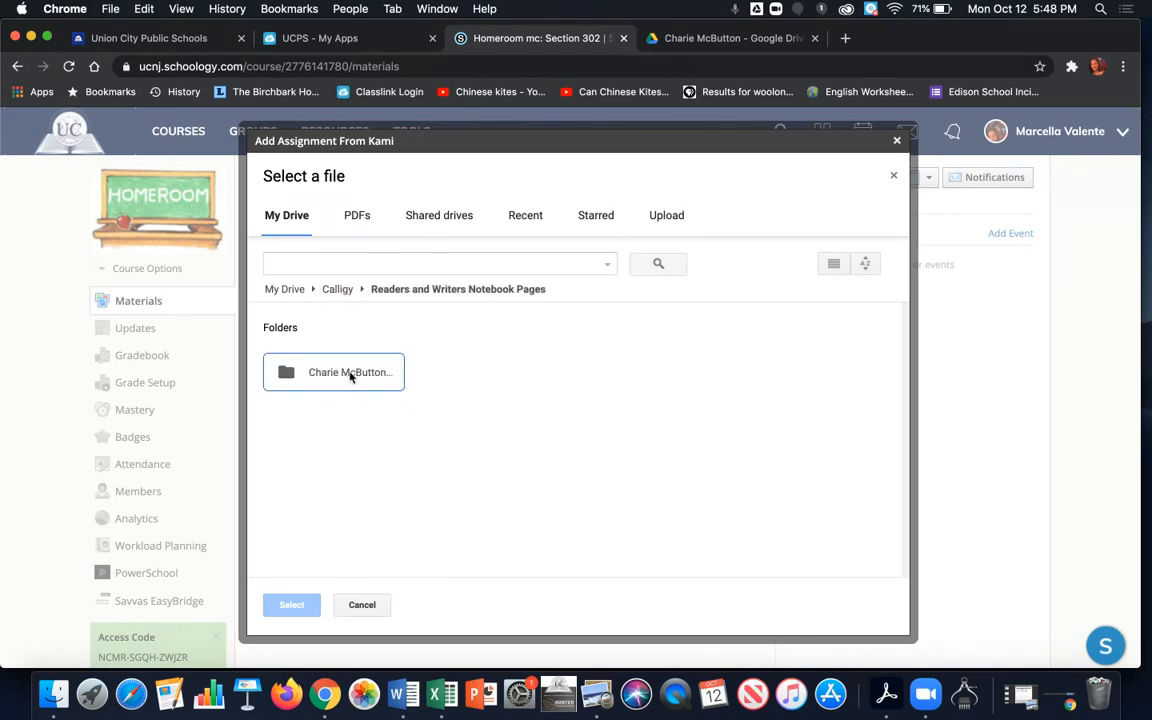
double_click(350, 374)
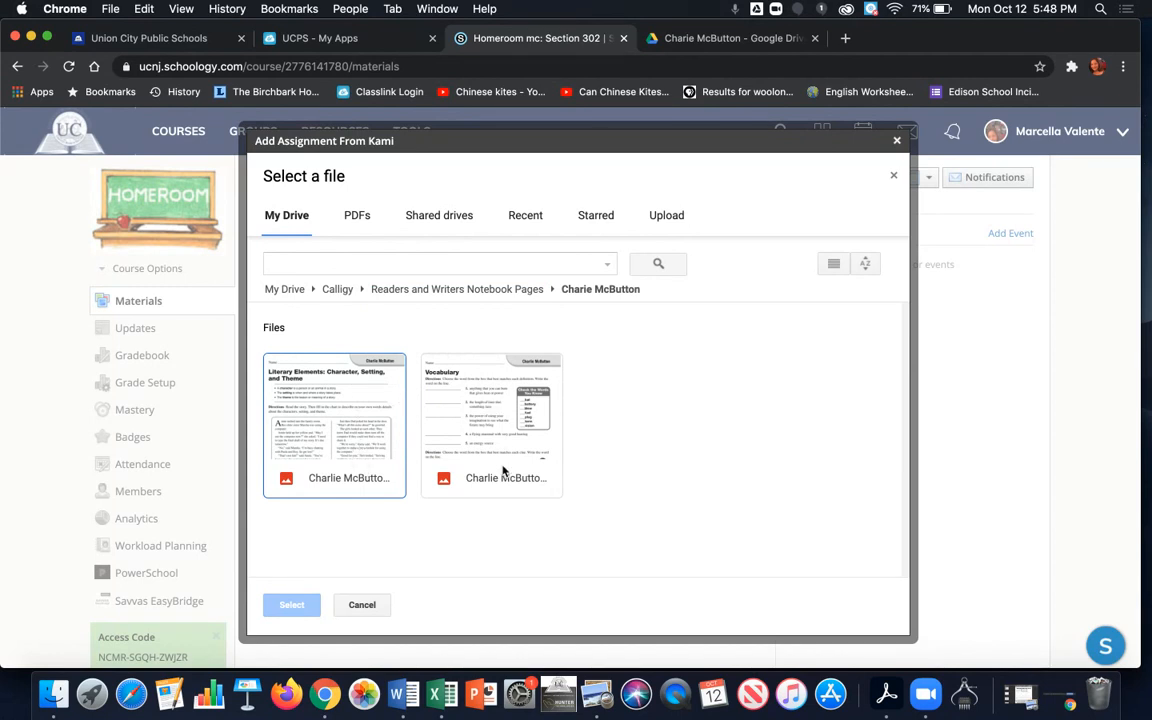
left_click(469, 393)
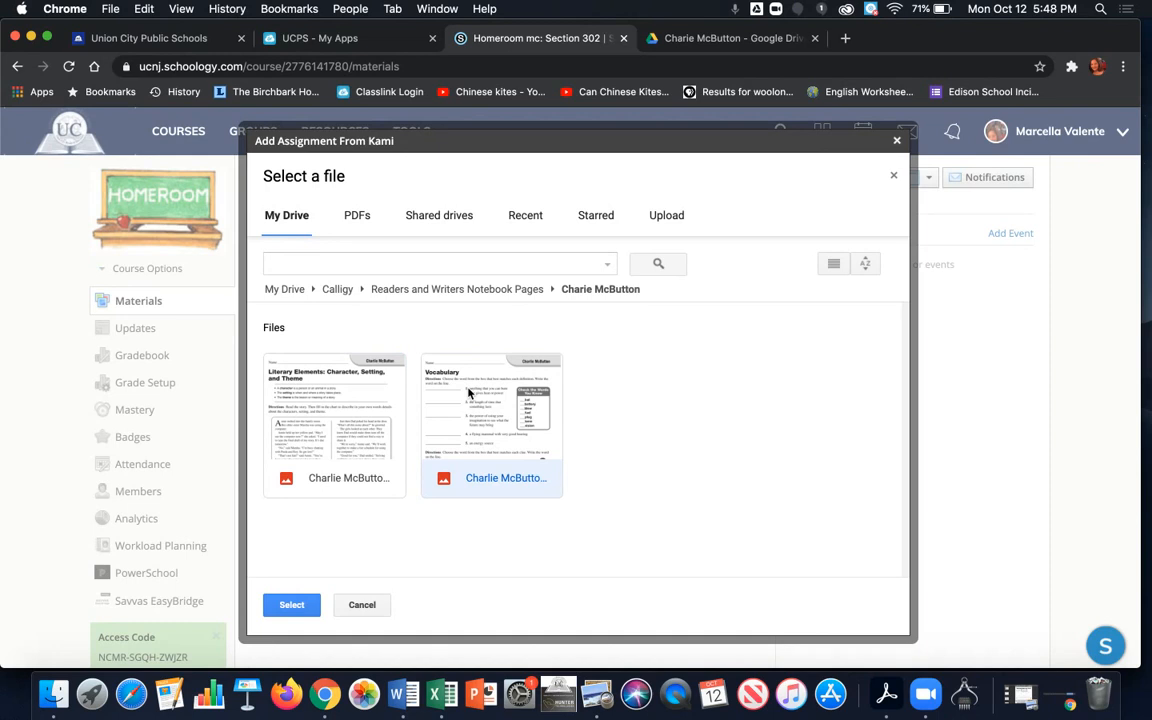
left_click(295, 607)
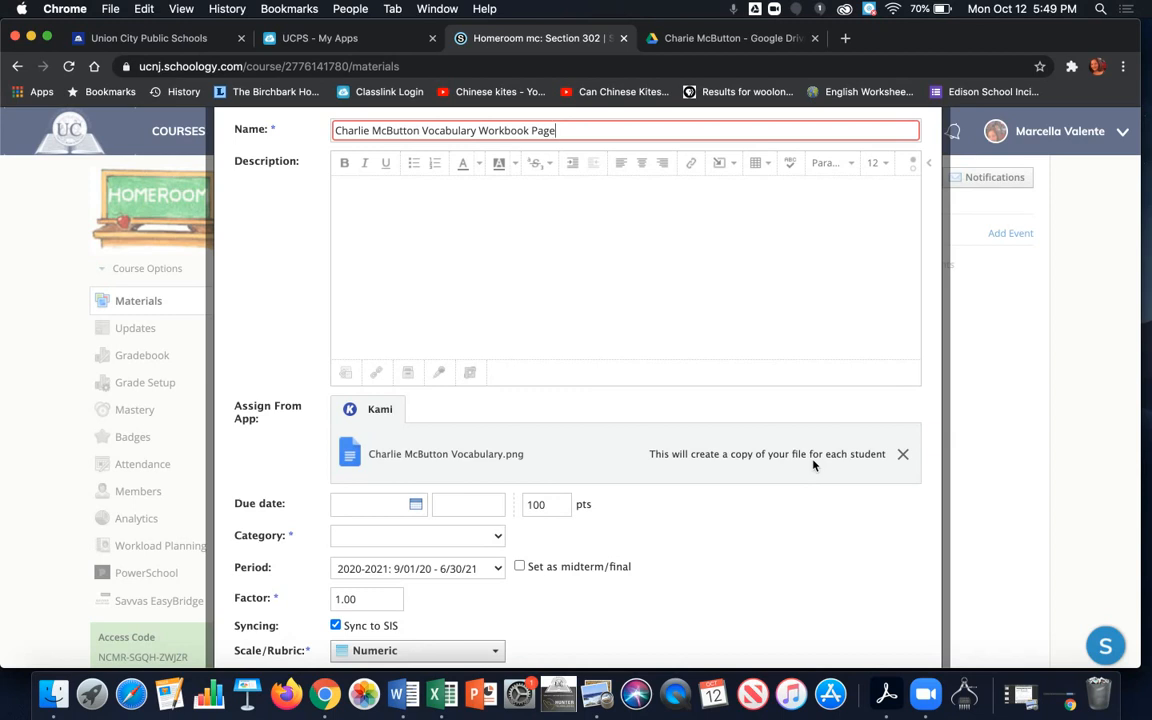
Set the assignment's category to (Ungraded) and select the 2020-2021: 9/01/20 - 6/30/21 grading period
scroll(815, 465, "down", 2)
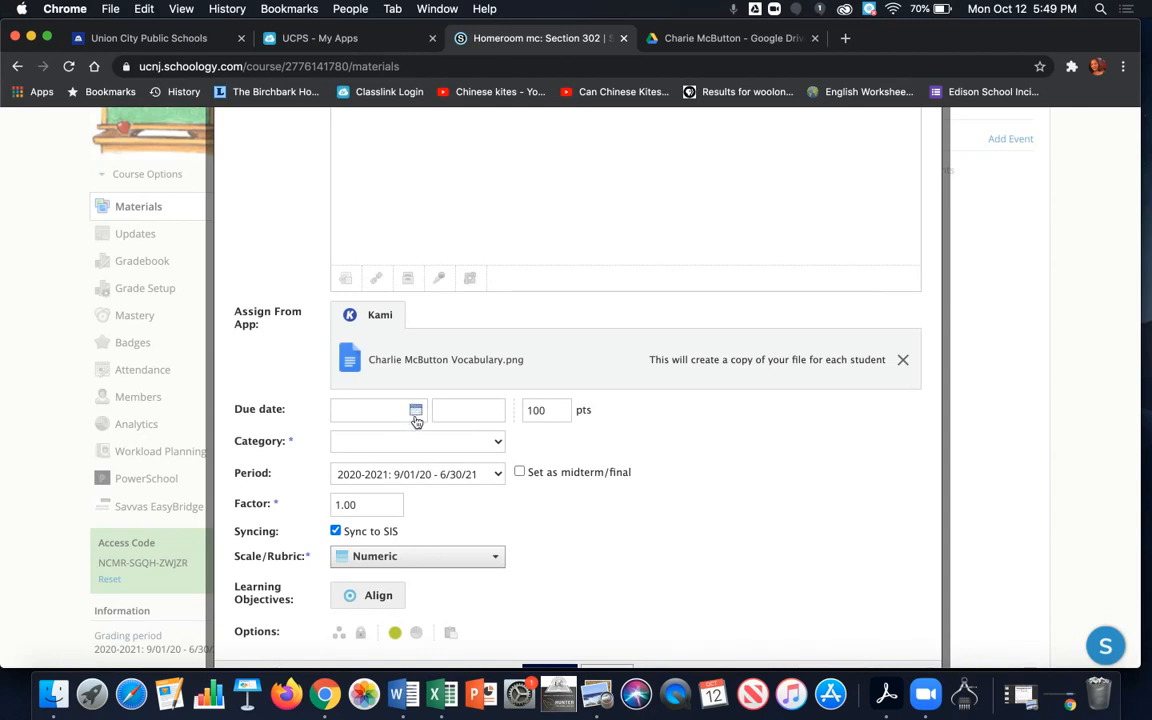
left_click(414, 448)
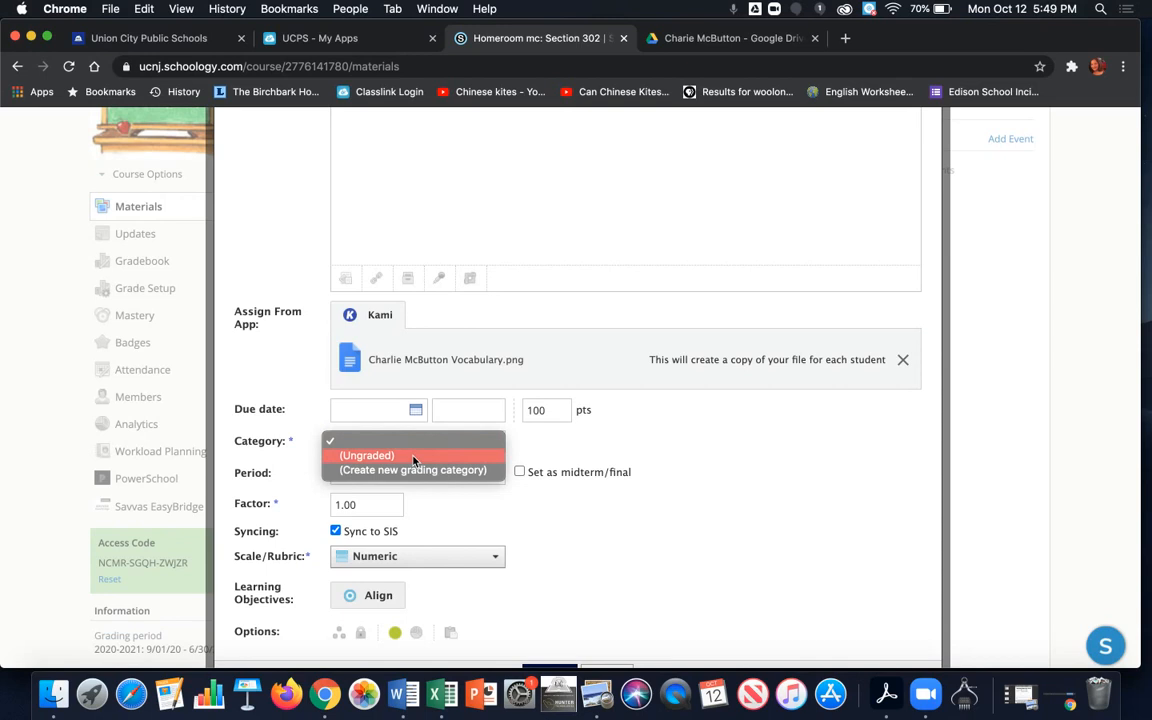
left_click(414, 456)
scroll(414, 460, "up", 2)
scroll(450, 455, "down", 3)
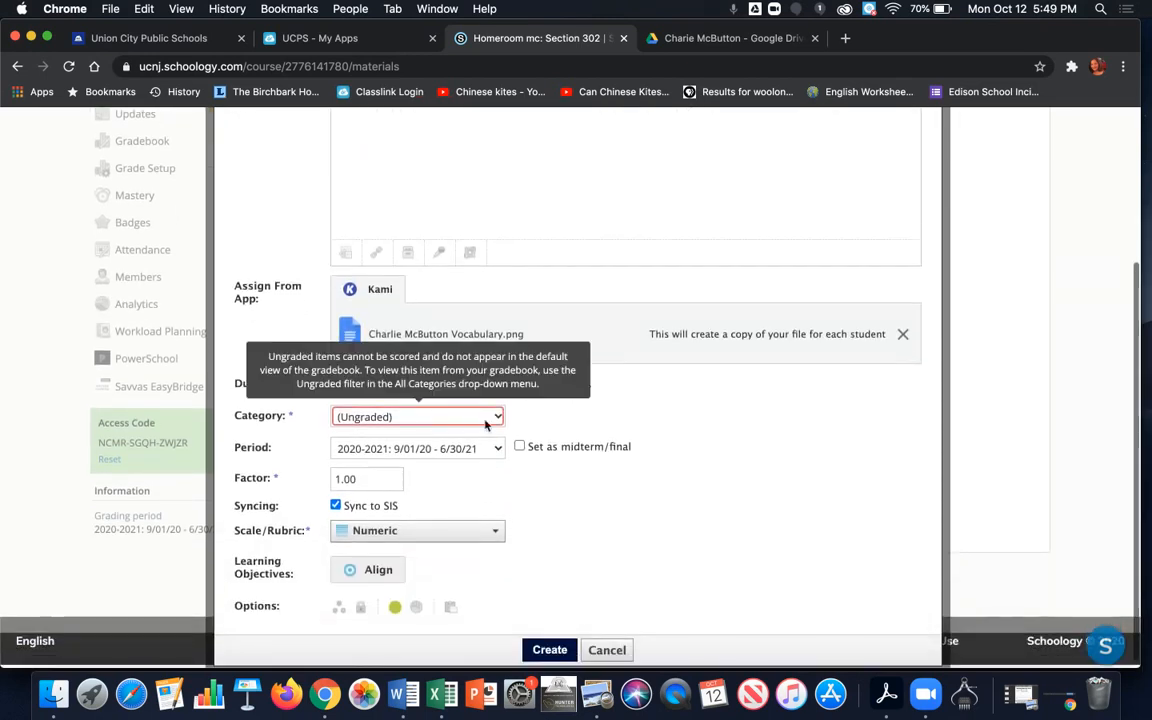
left_click(456, 418)
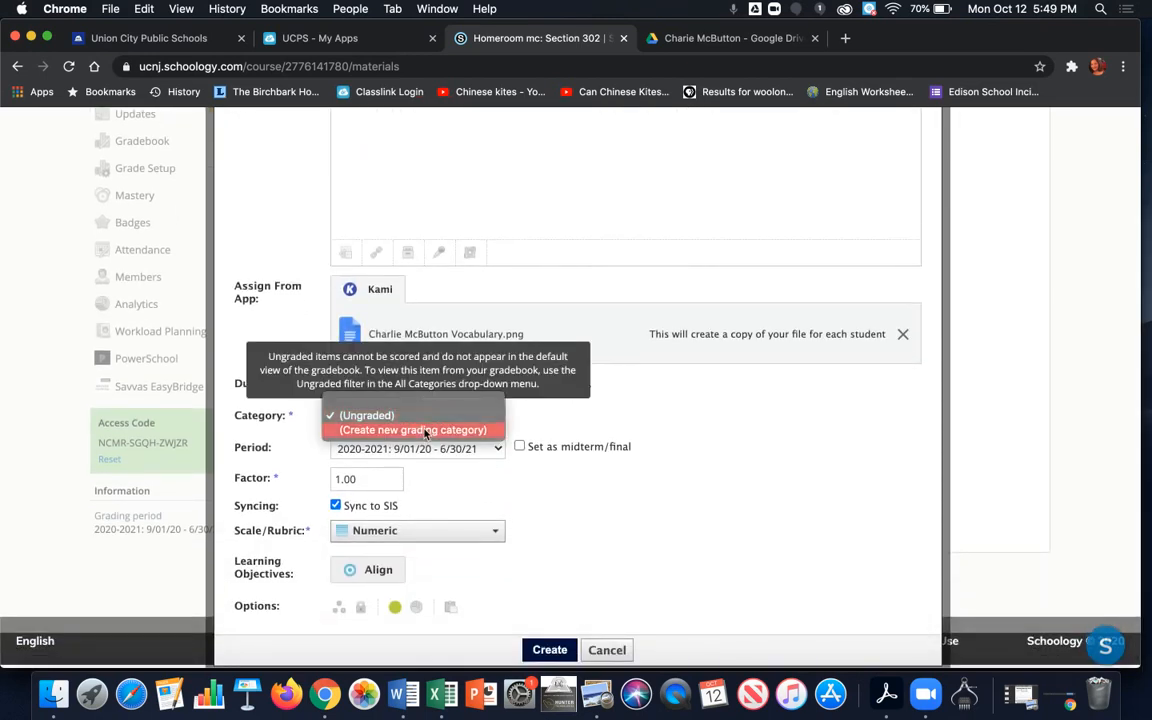
left_click(406, 416)
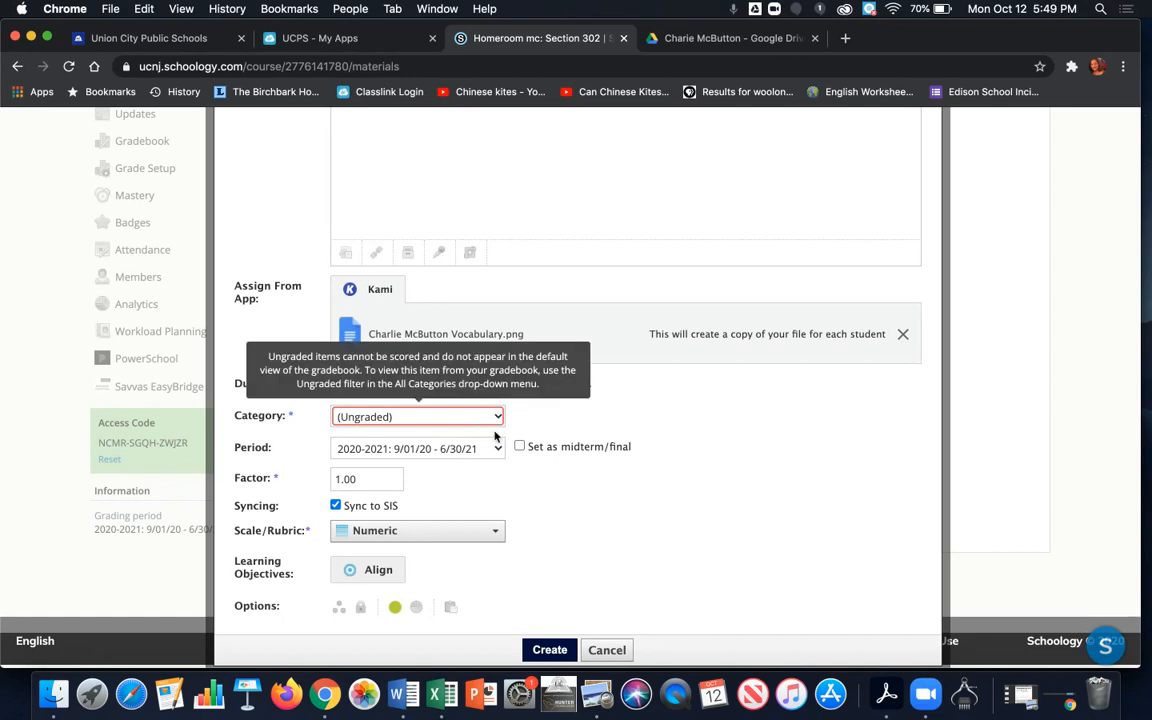
left_click(495, 451)
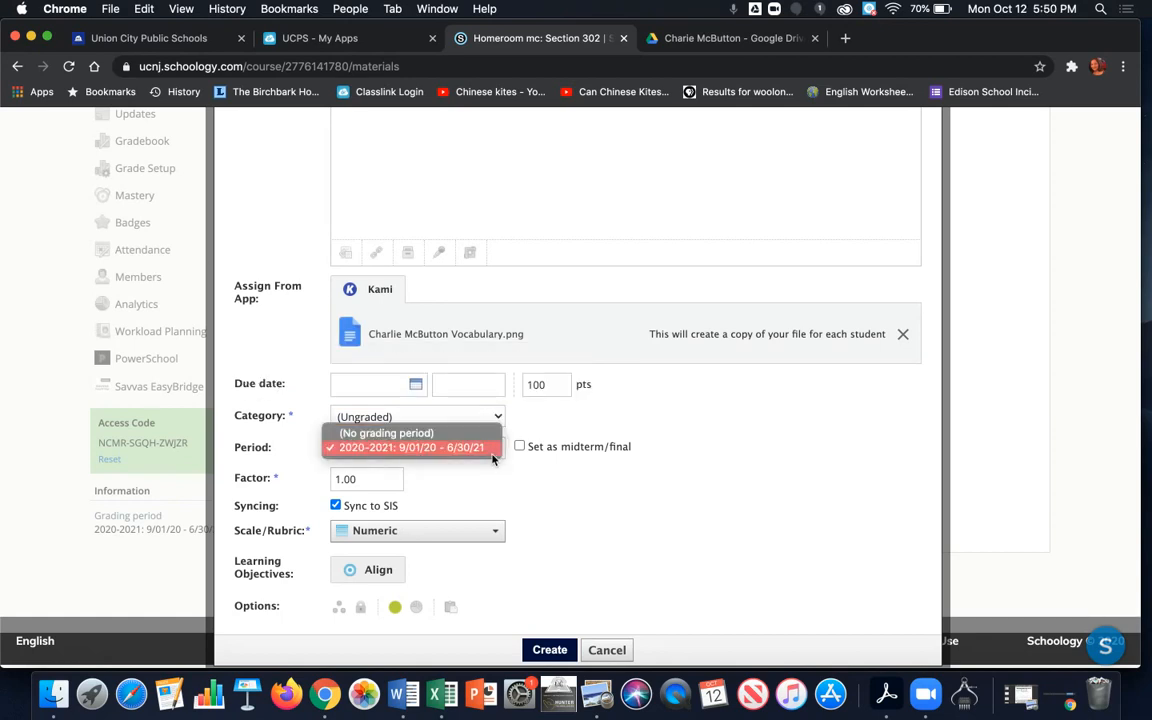
left_click(461, 455)
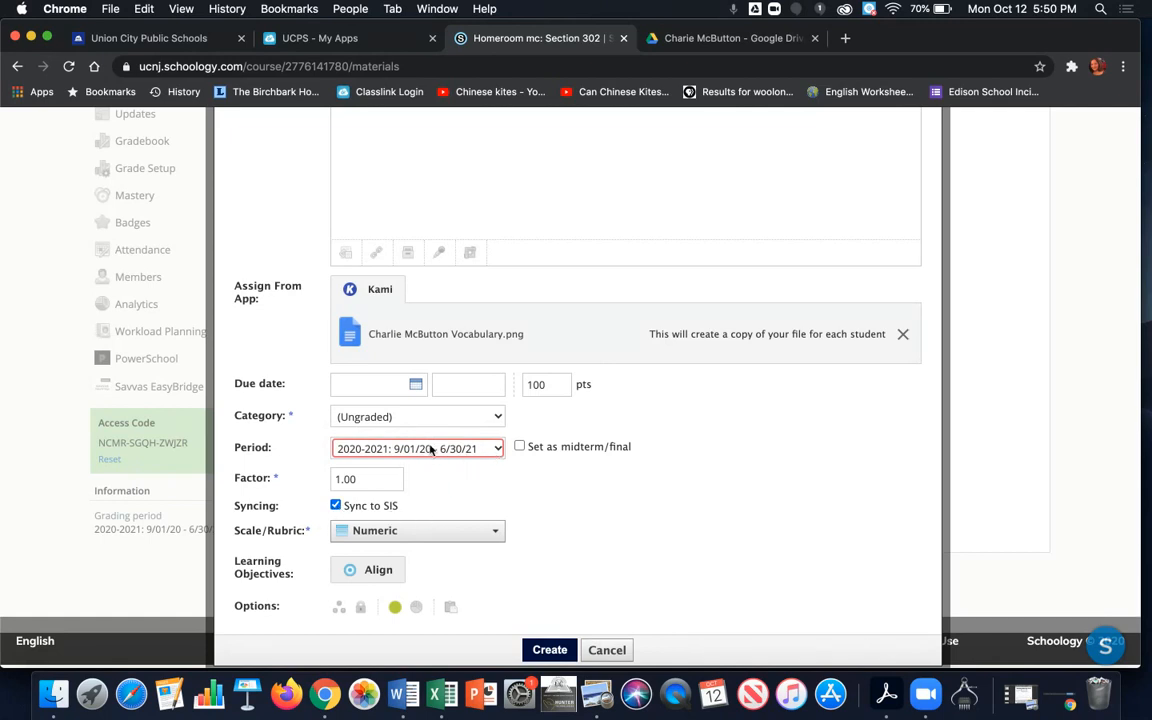
Turn on individual assigning and assign the workbook page to a single course member
scroll(430, 450, "down", 1)
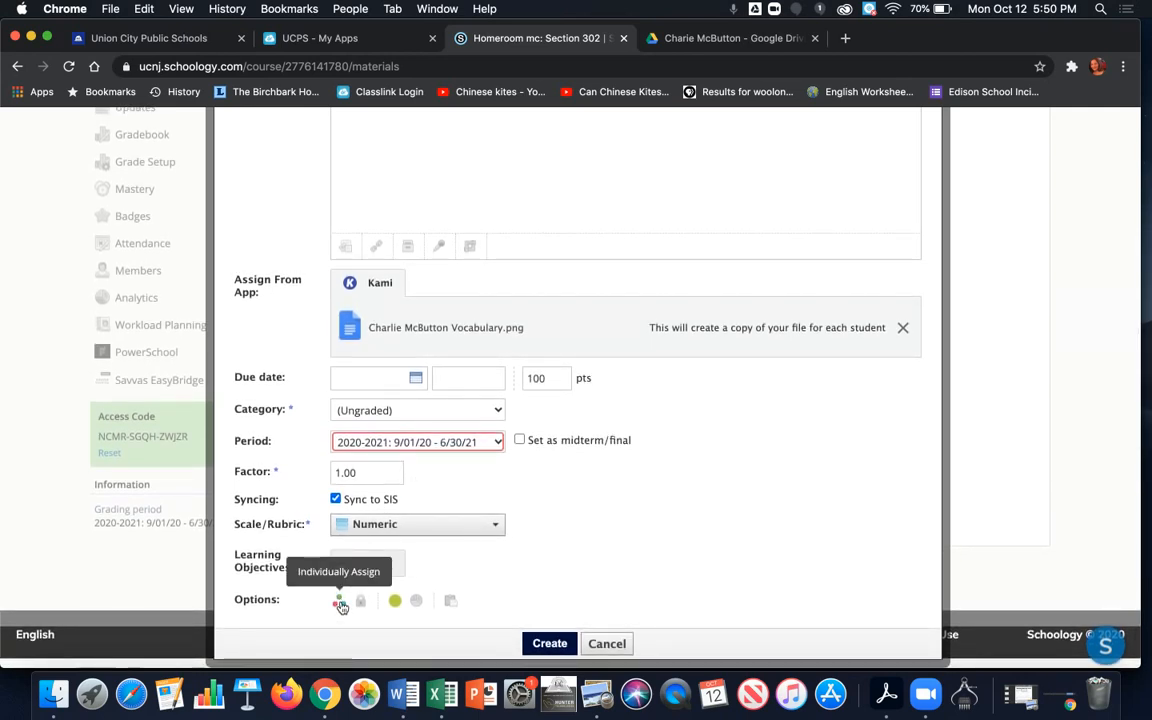
scroll(341, 605, "up", 3)
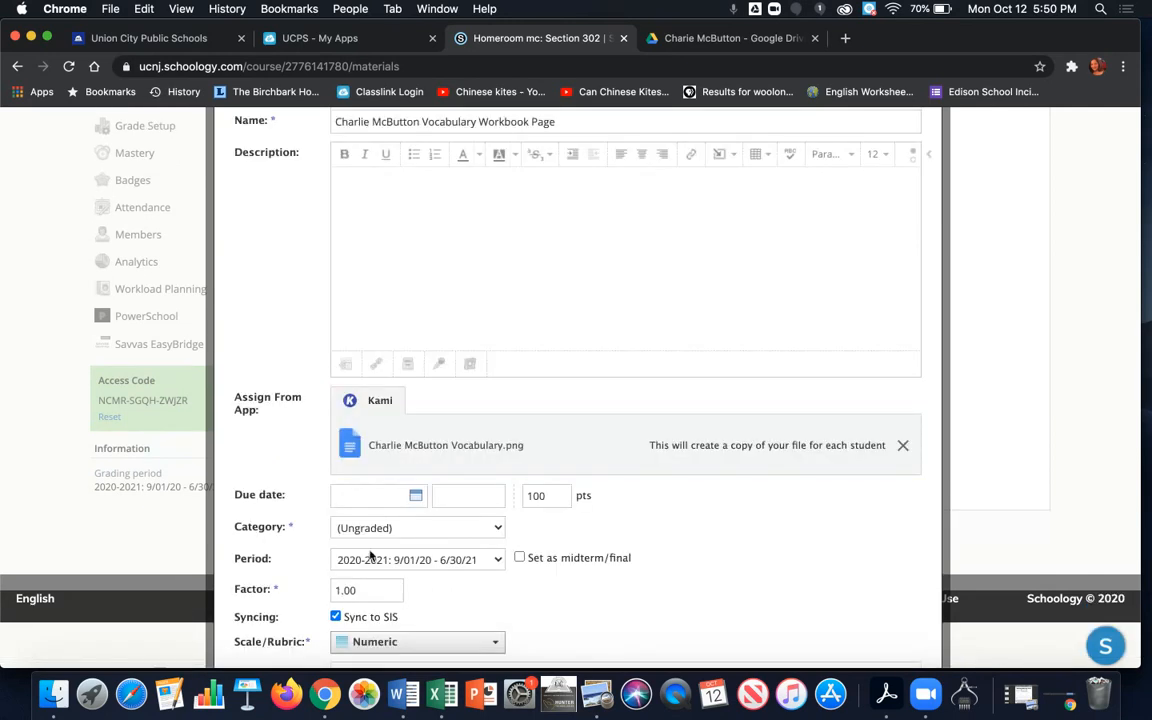
scroll(561, 404, "down", 4)
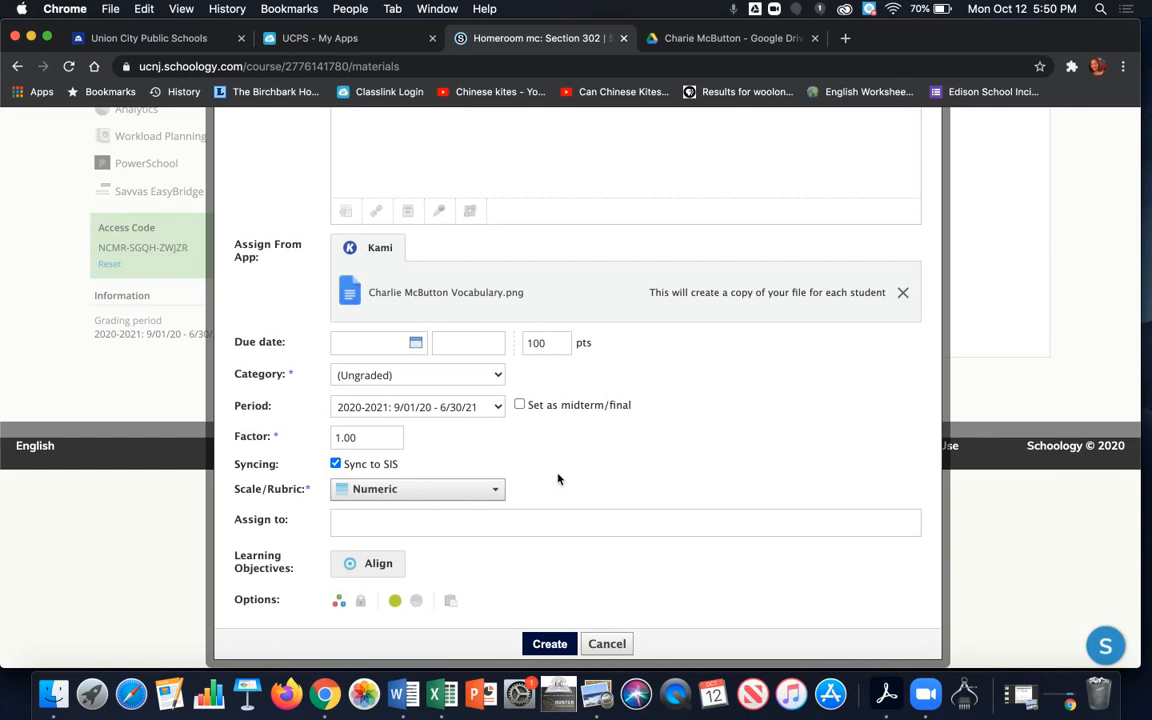
left_click(365, 519)
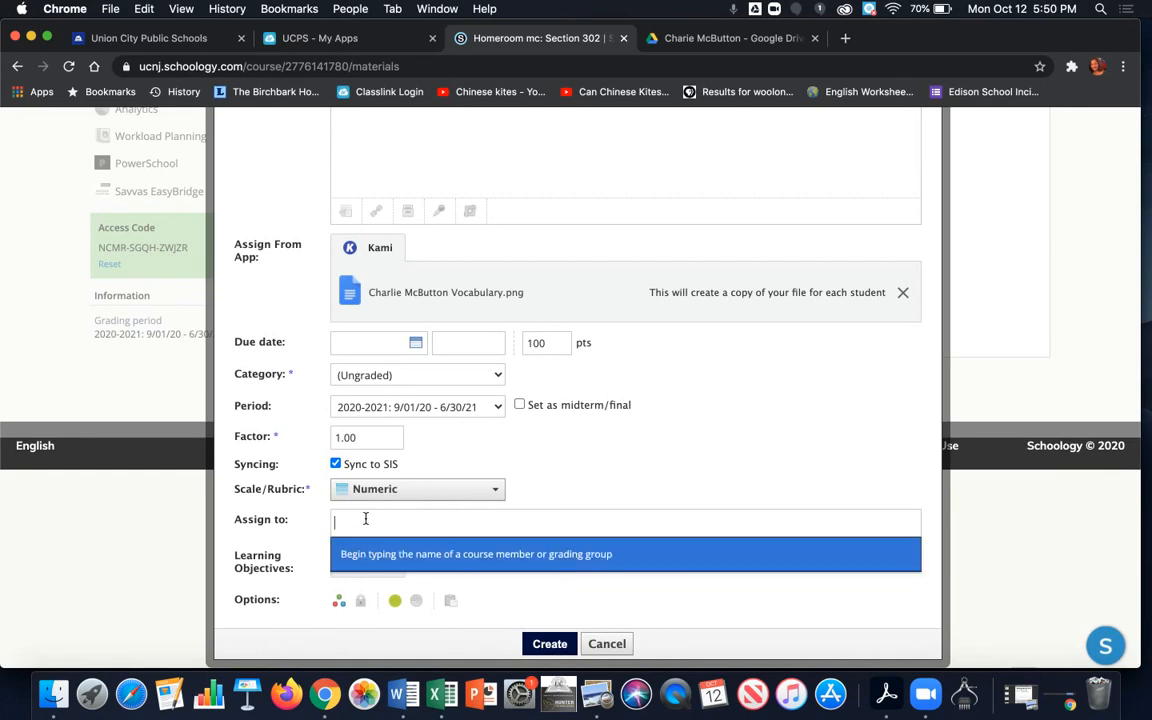
type("ja")
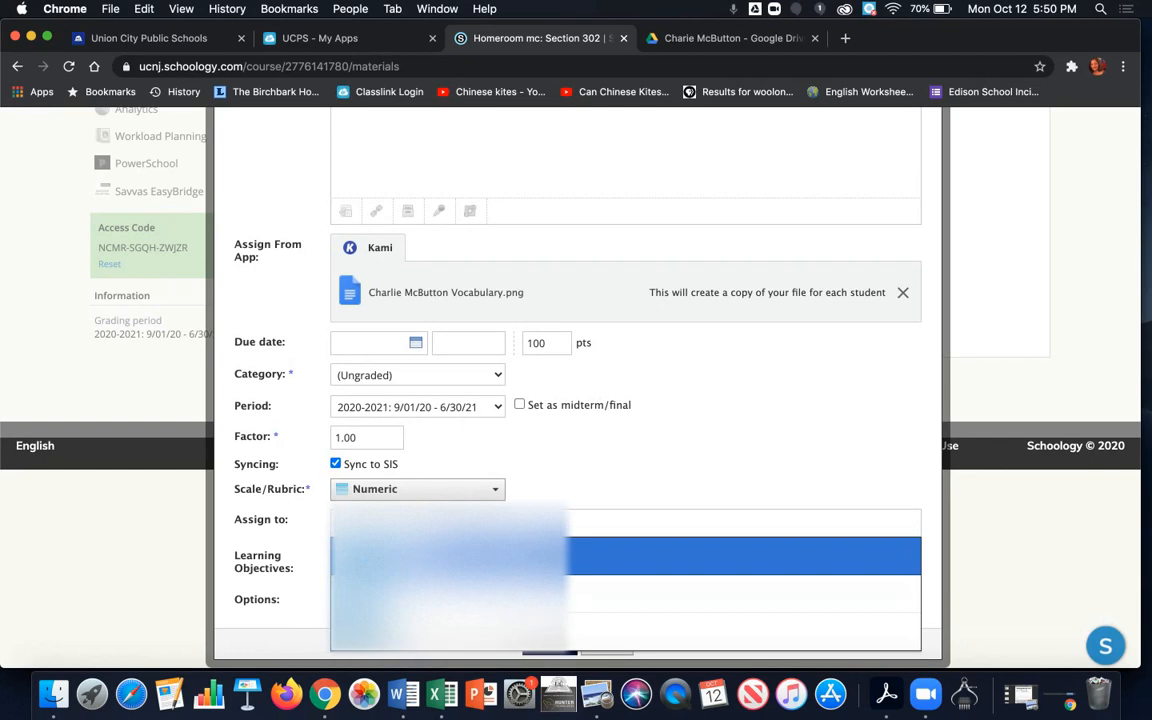
scroll(527, 329, "up", 3)
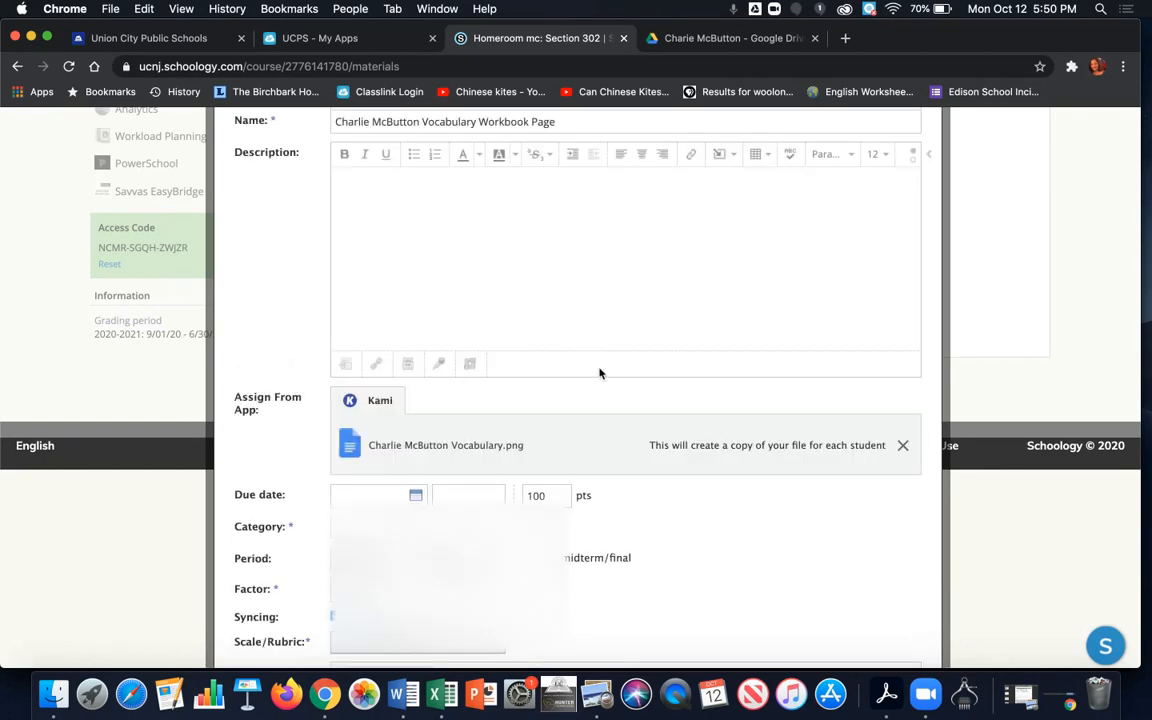
scroll(600, 373, "down", 5)
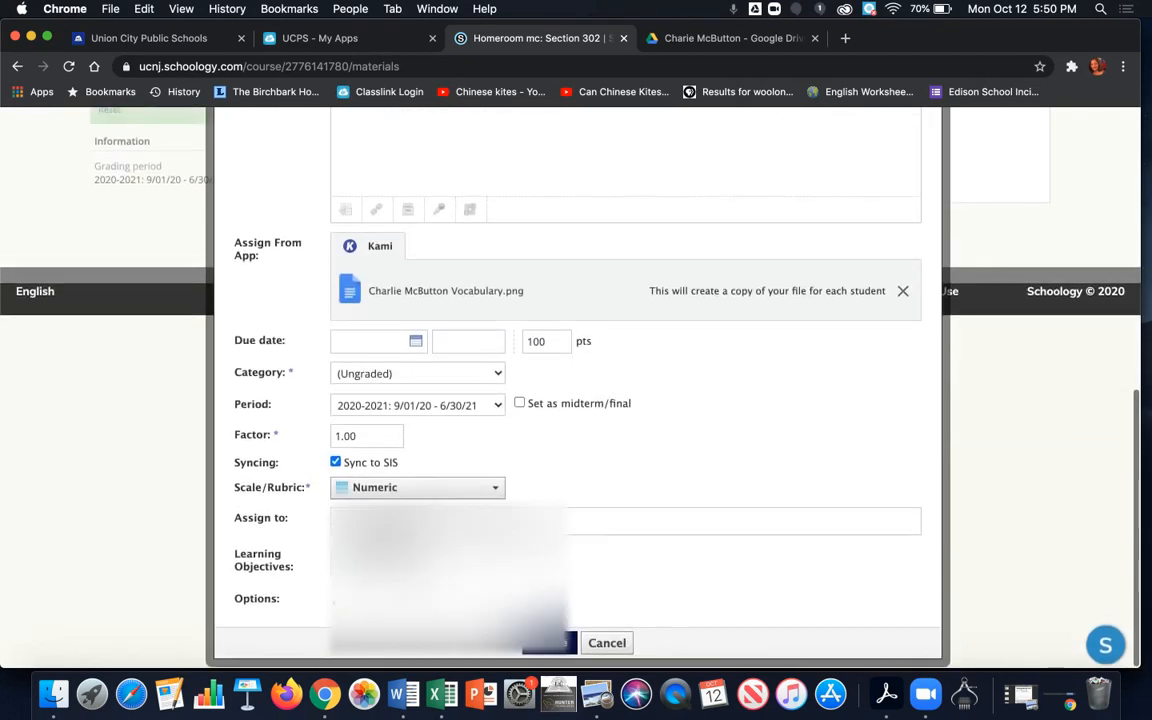
Create the assignment and check the course's materials list
left_click(548, 643)
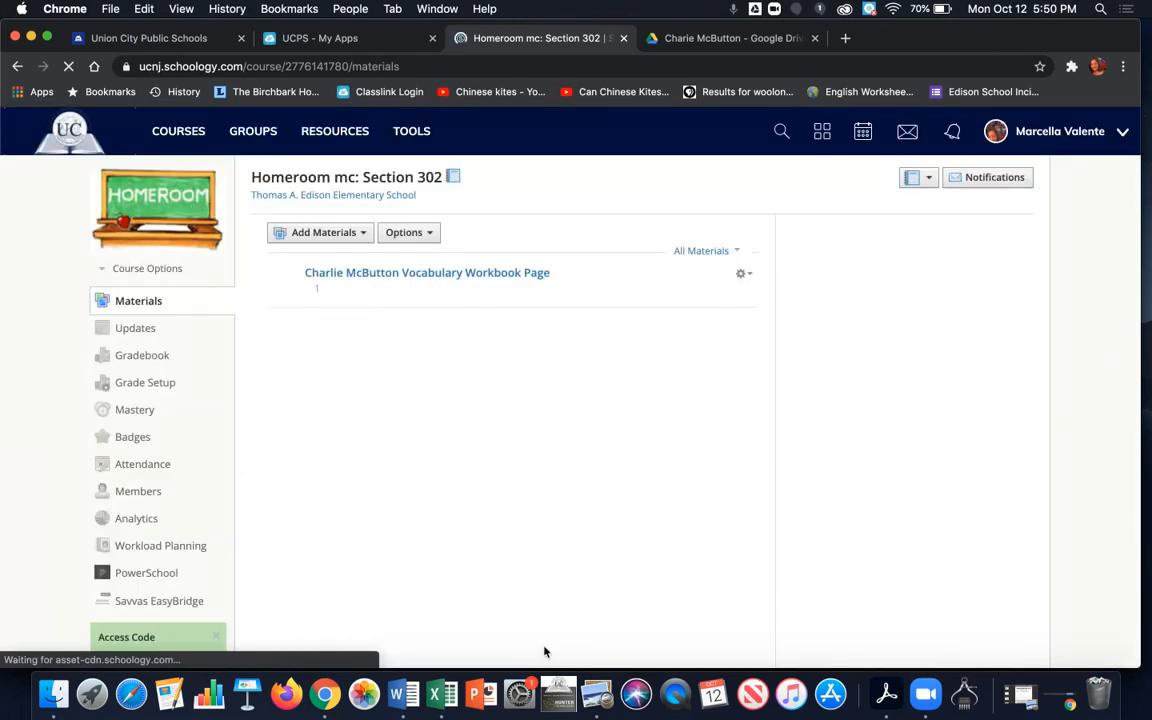
scroll(545, 652, "down", 3)
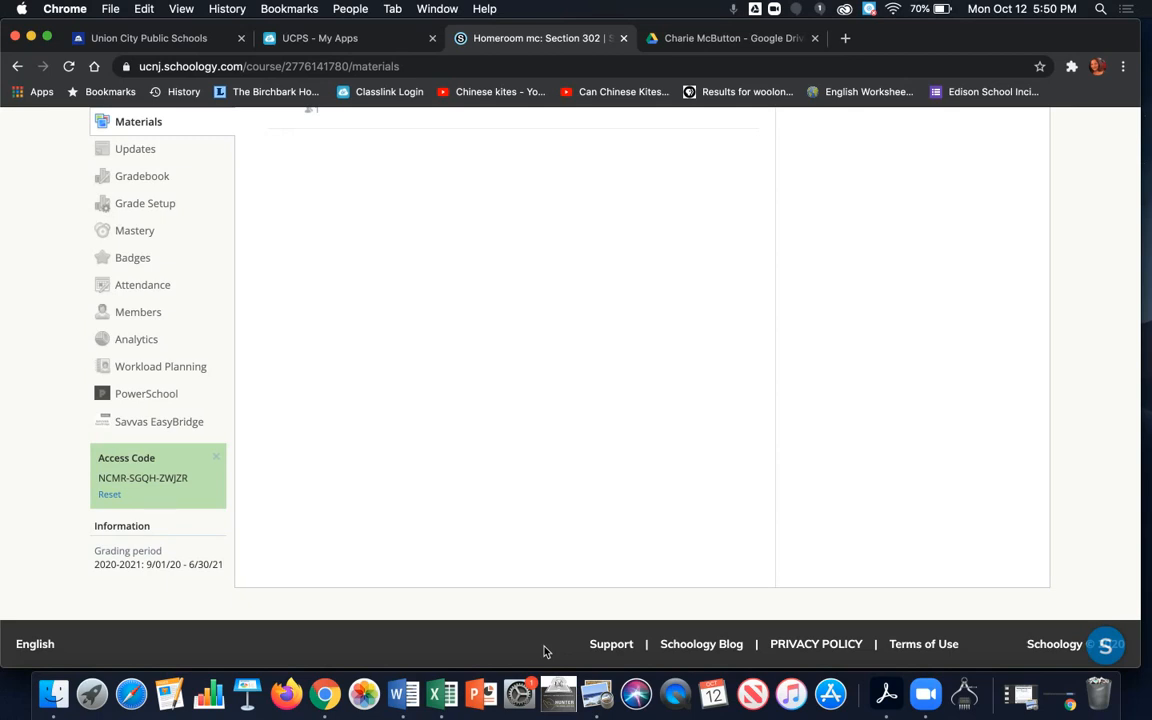
scroll(544, 651, "up", 5)
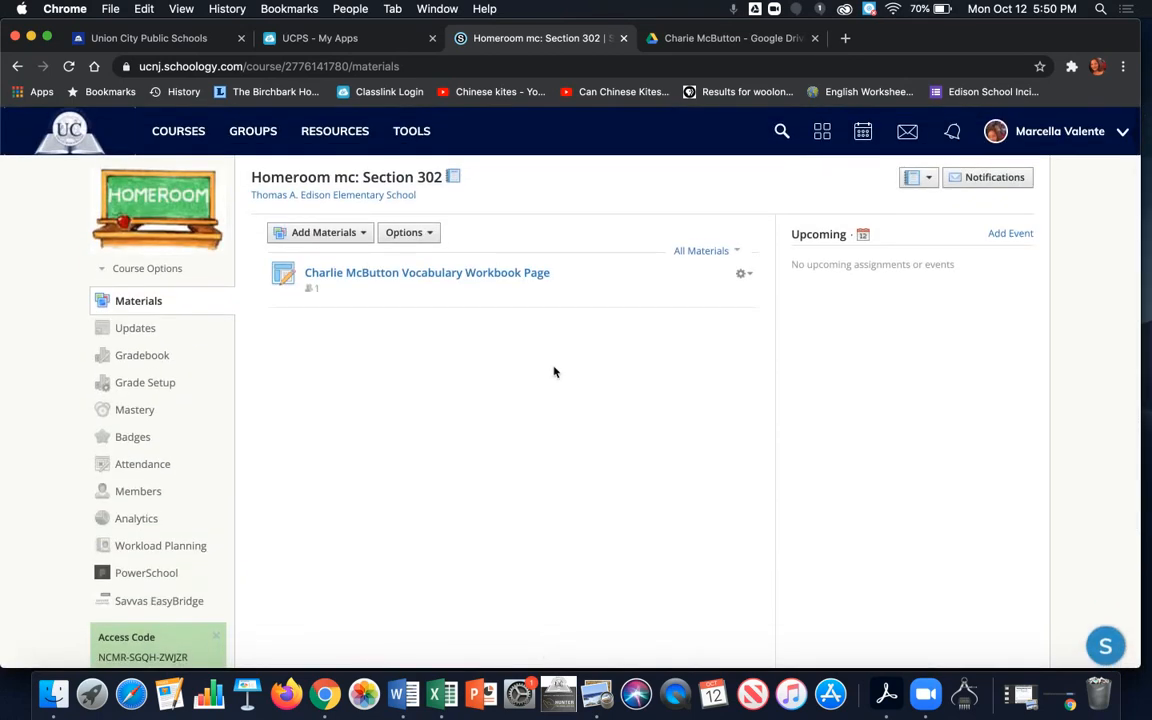